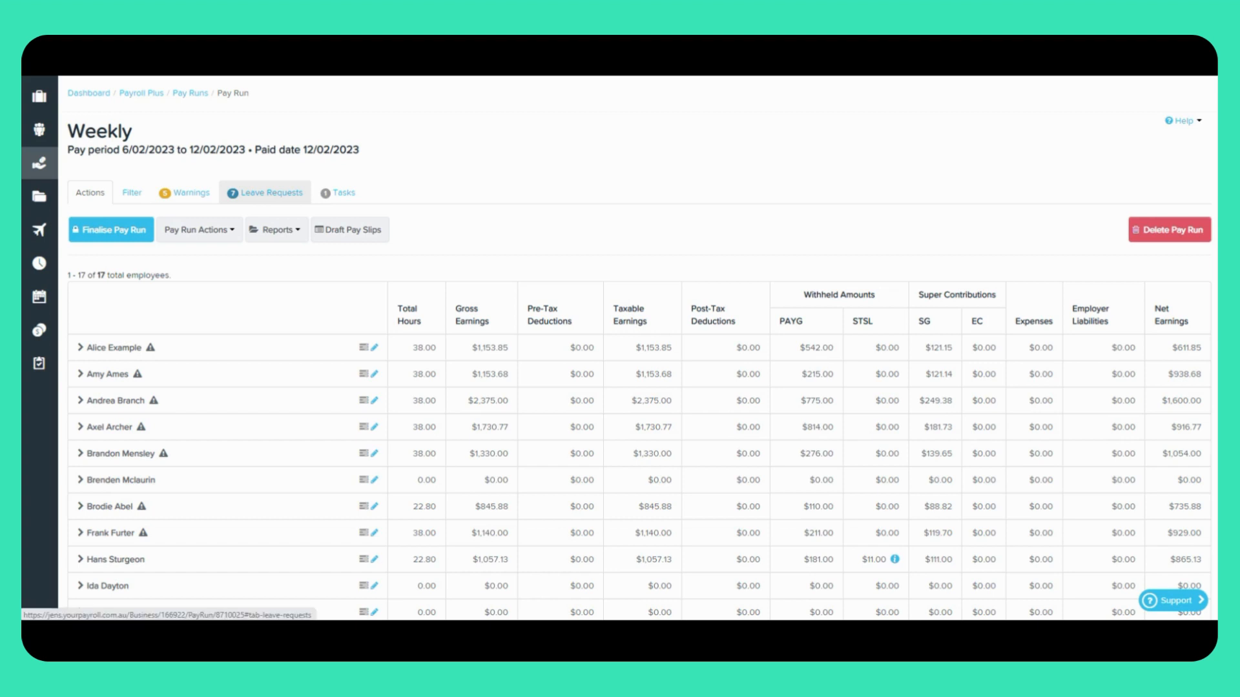
Step: Open the weekly pay run's leave requests and apply the annual leave request starting 29/09/2022
{"action": "left_click", "coordinate": [290, 193]}
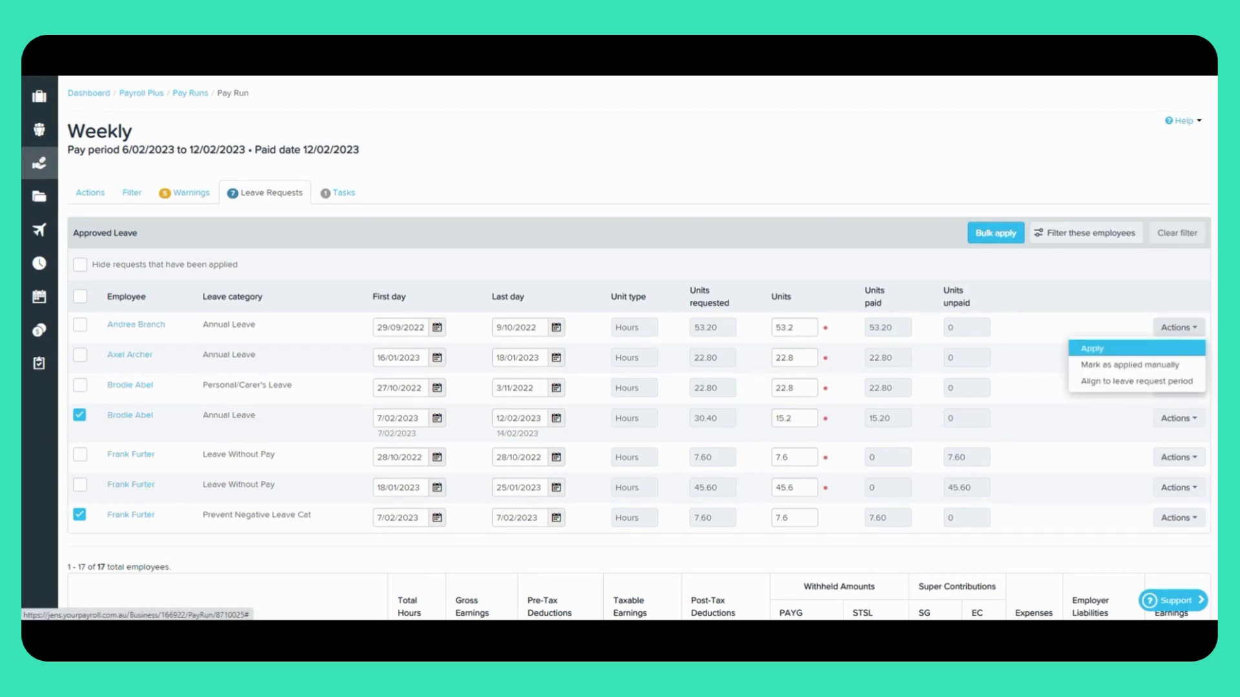
{"action": "left_click", "coordinate": [1137, 349]}
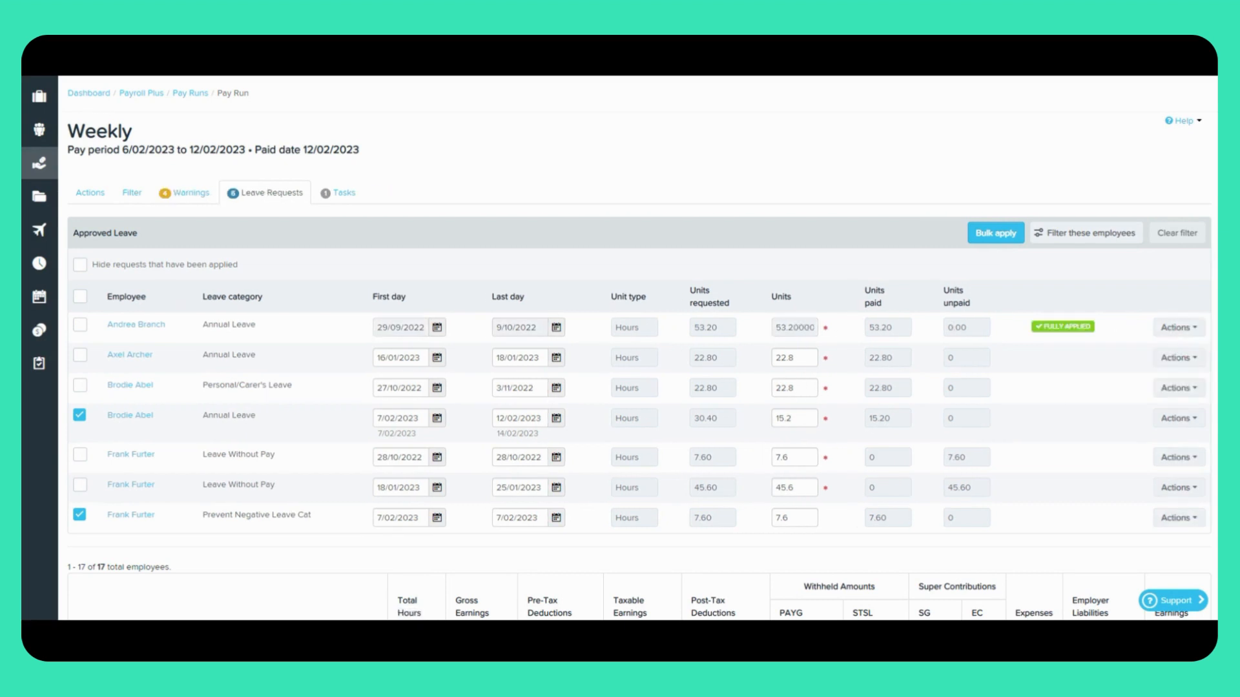
Step: Mark the annual leave request starting 16/01/2023 as applied manually and undo that marking
{"action": "left_click", "coordinate": [1179, 358]}
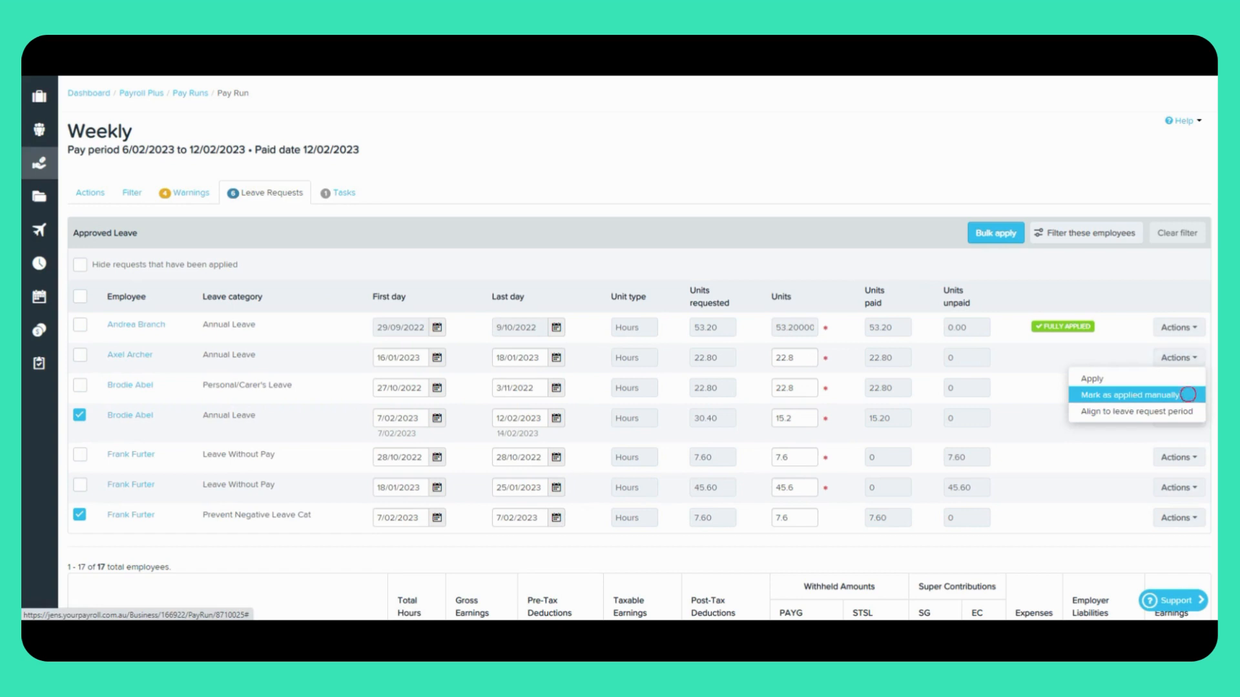
{"action": "left_click", "coordinate": [1130, 394]}
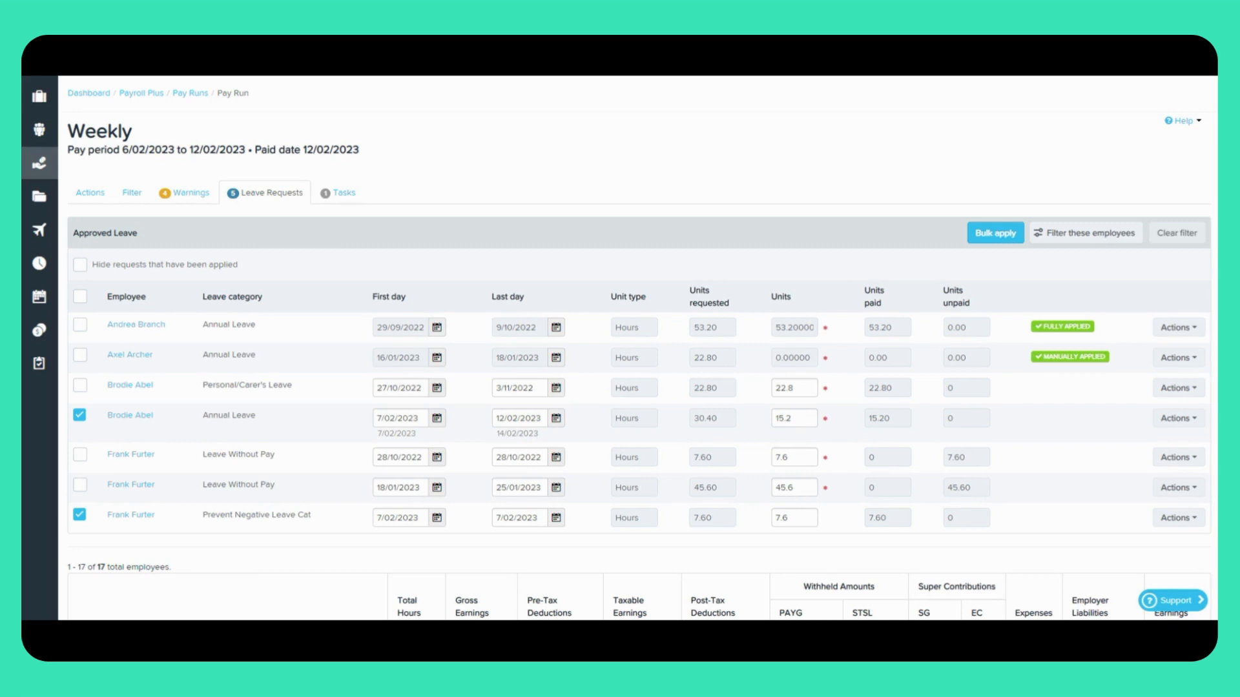
{"action": "left_click", "coordinate": [1192, 359]}
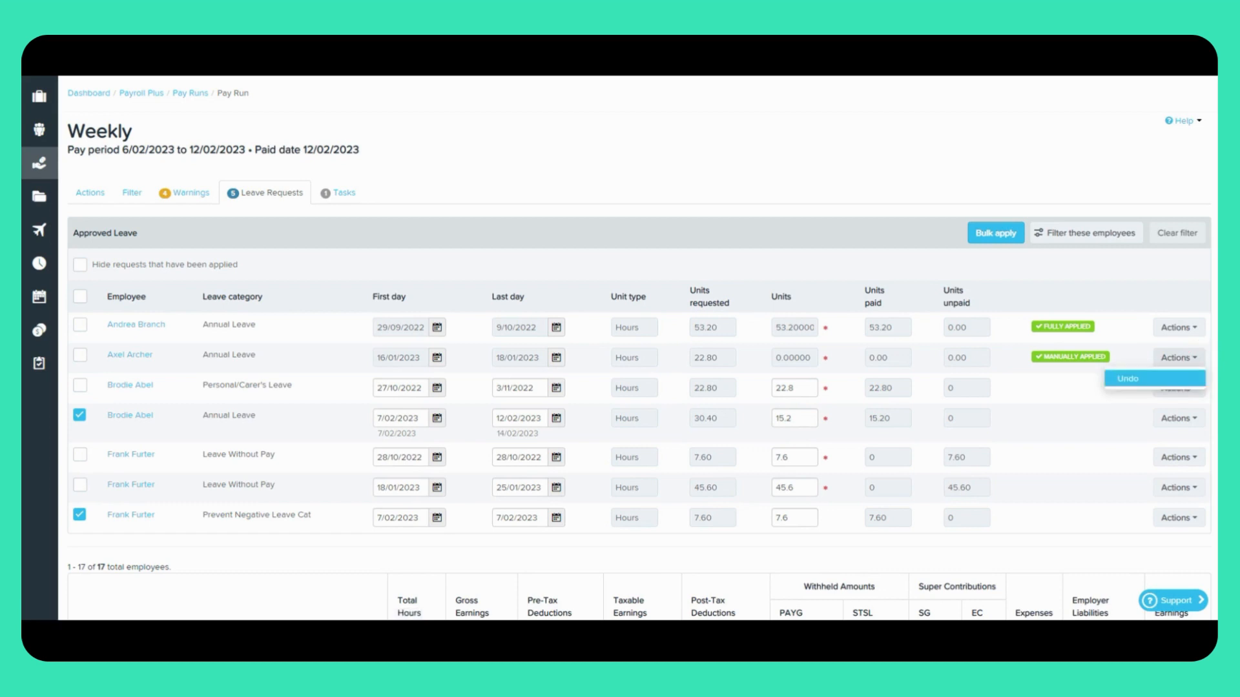
{"action": "left_click", "coordinate": [1137, 378]}
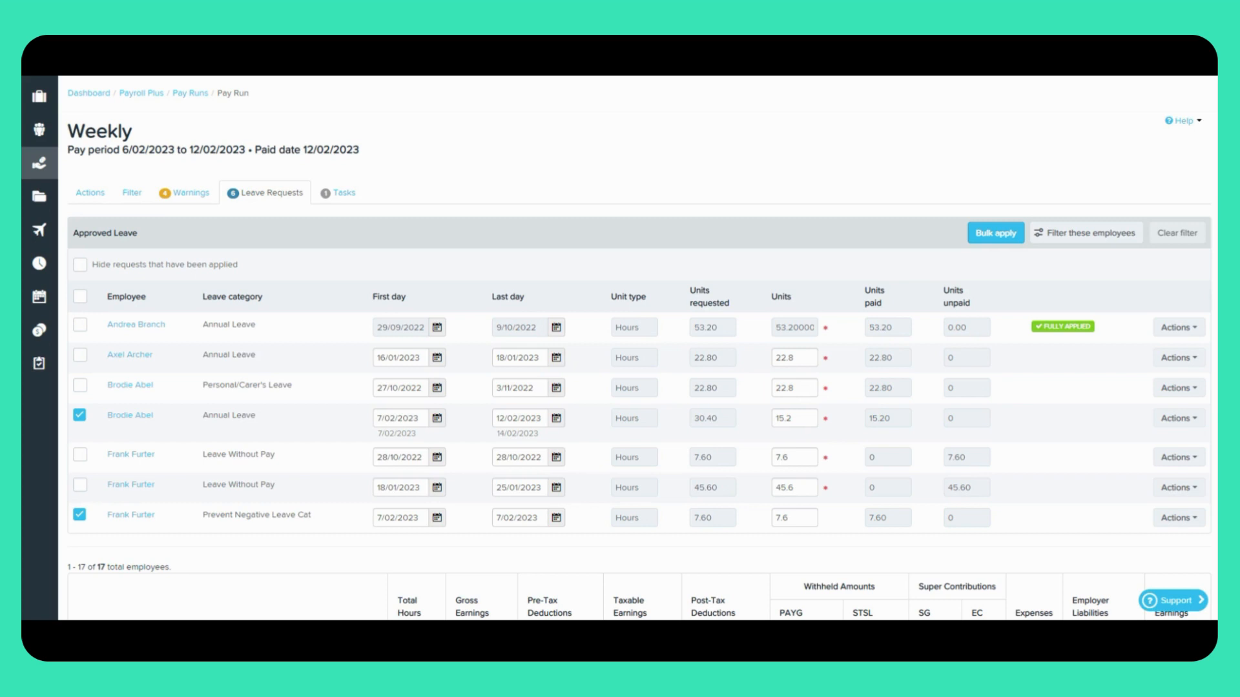
Step: Align the annual leave request starting 7/02/2023 to its leave request period and return it to the current pay period
{"action": "left_click", "coordinate": [1179, 418]}
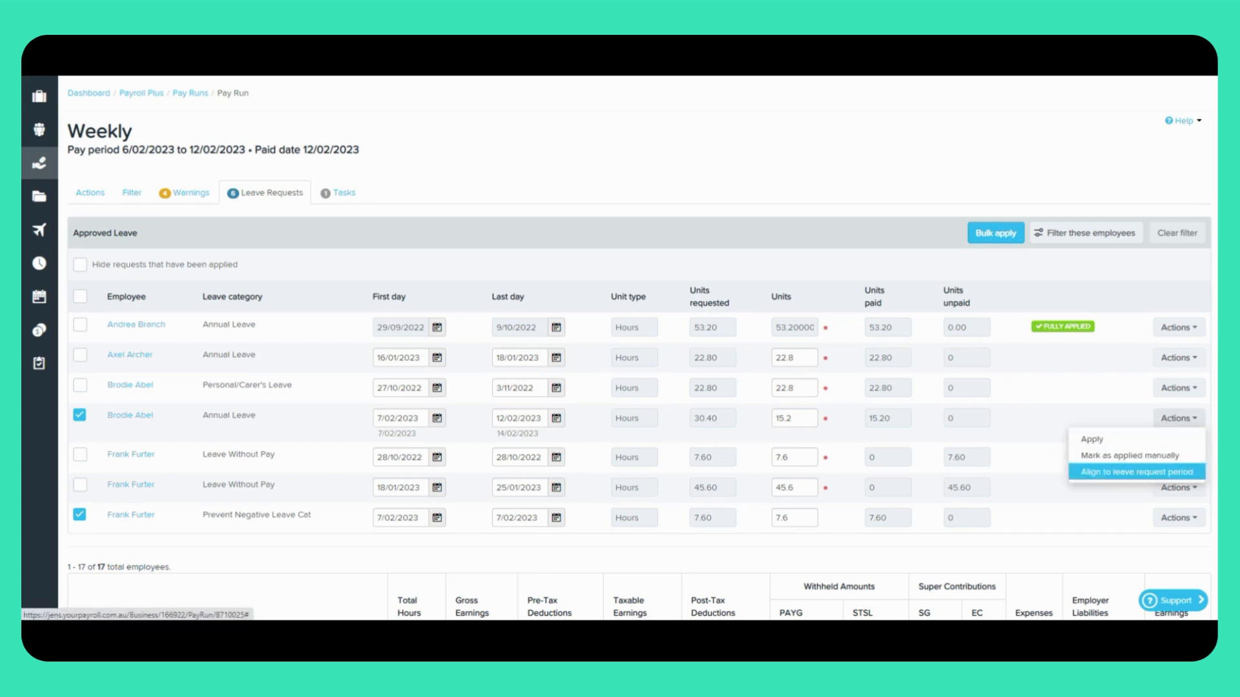
{"action": "left_click", "coordinate": [1136, 472]}
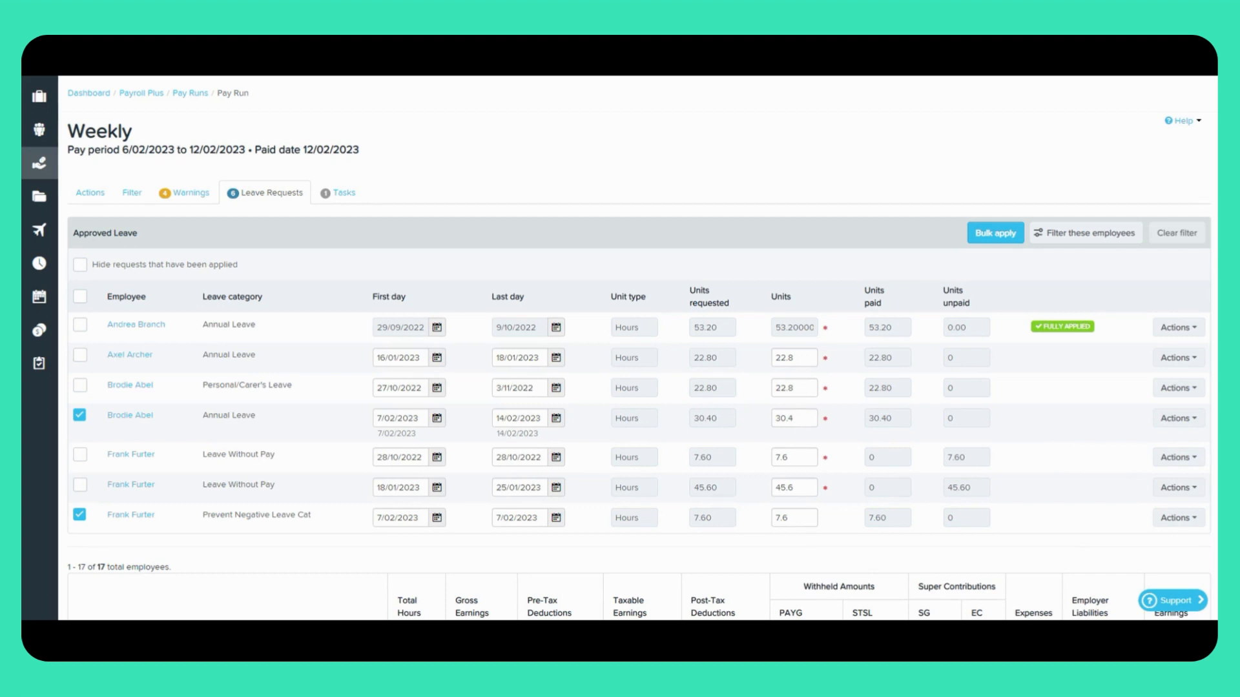
{"action": "left_click", "coordinate": [1178, 418]}
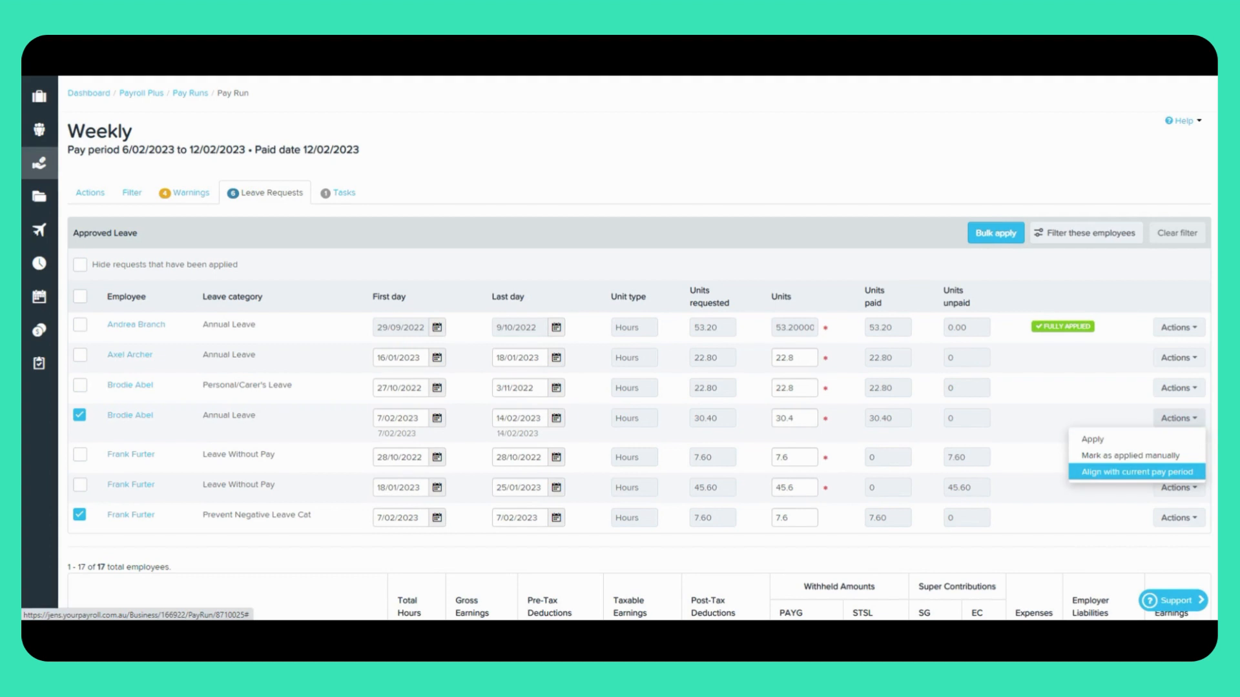
{"action": "left_click", "coordinate": [1137, 472]}
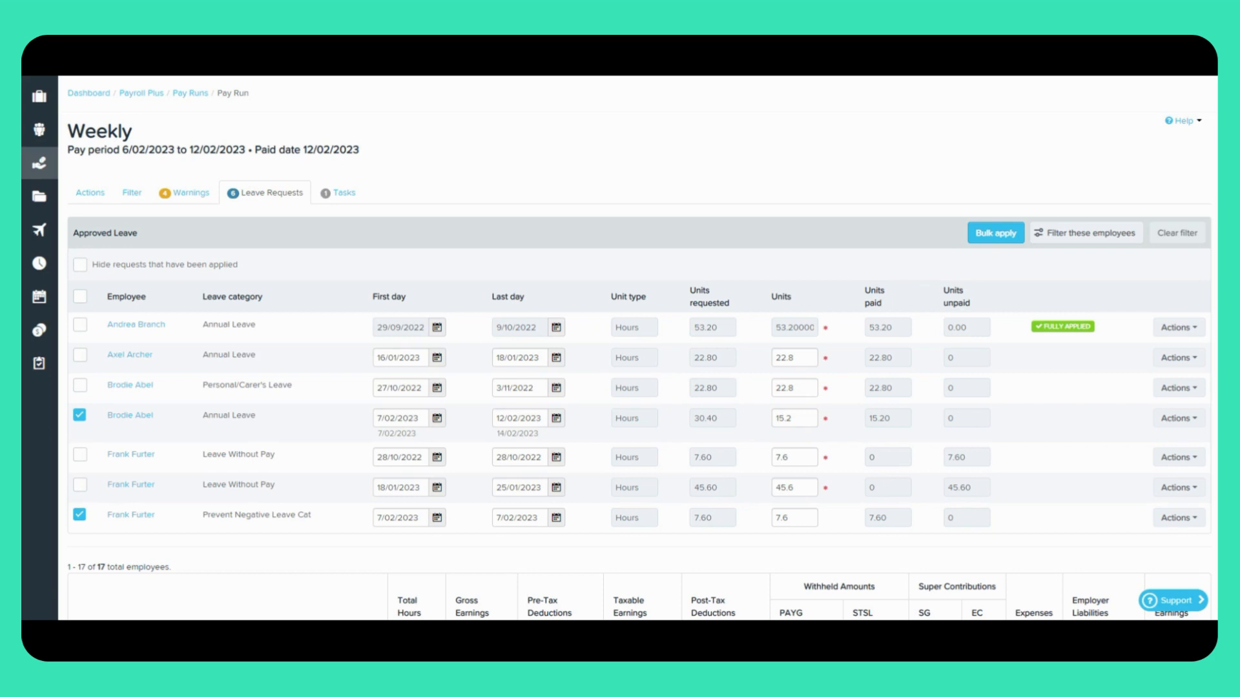
Step: Try the option that hides applied leave requests by switching it on, off and on again
{"action": "left_click", "coordinate": [174, 262]}
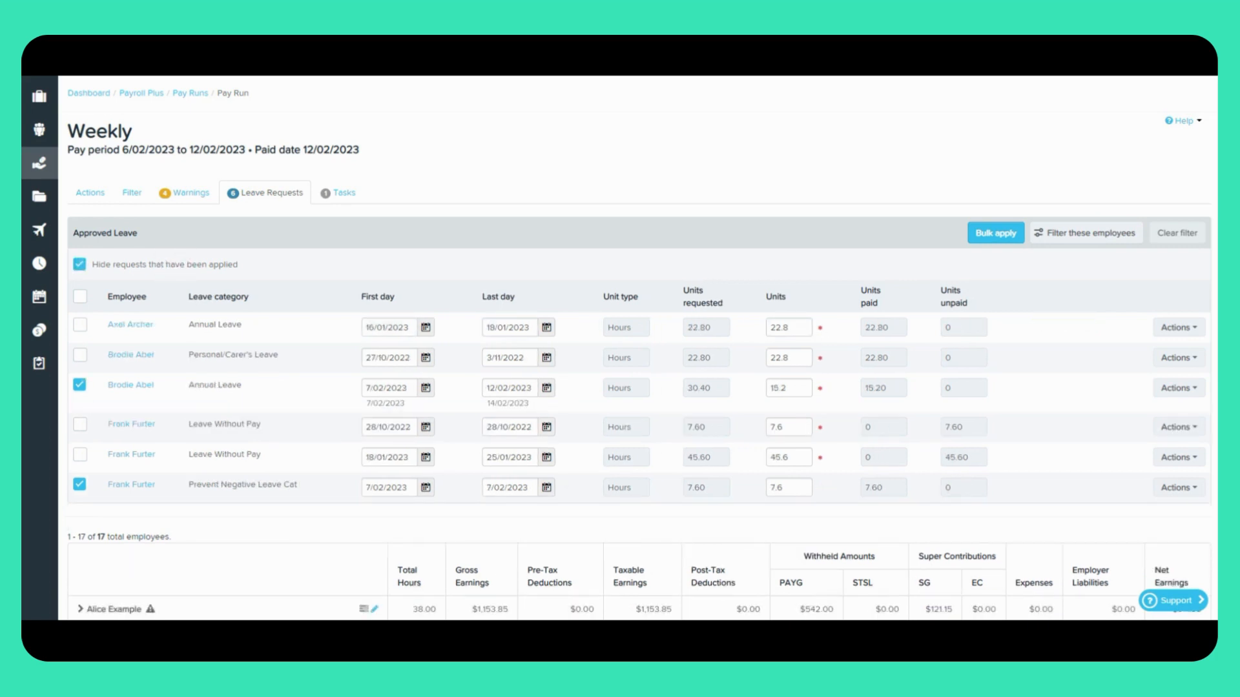
{"action": "left_click", "coordinate": [174, 265]}
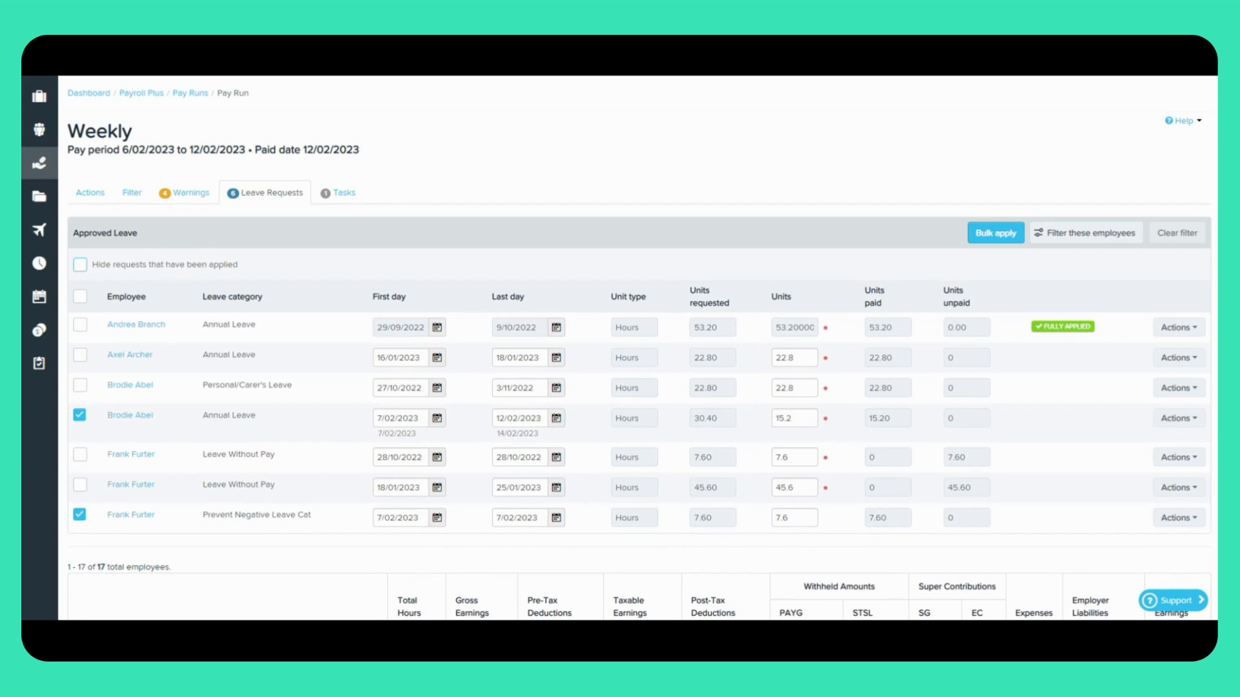
{"action": "left_click", "coordinate": [173, 263]}
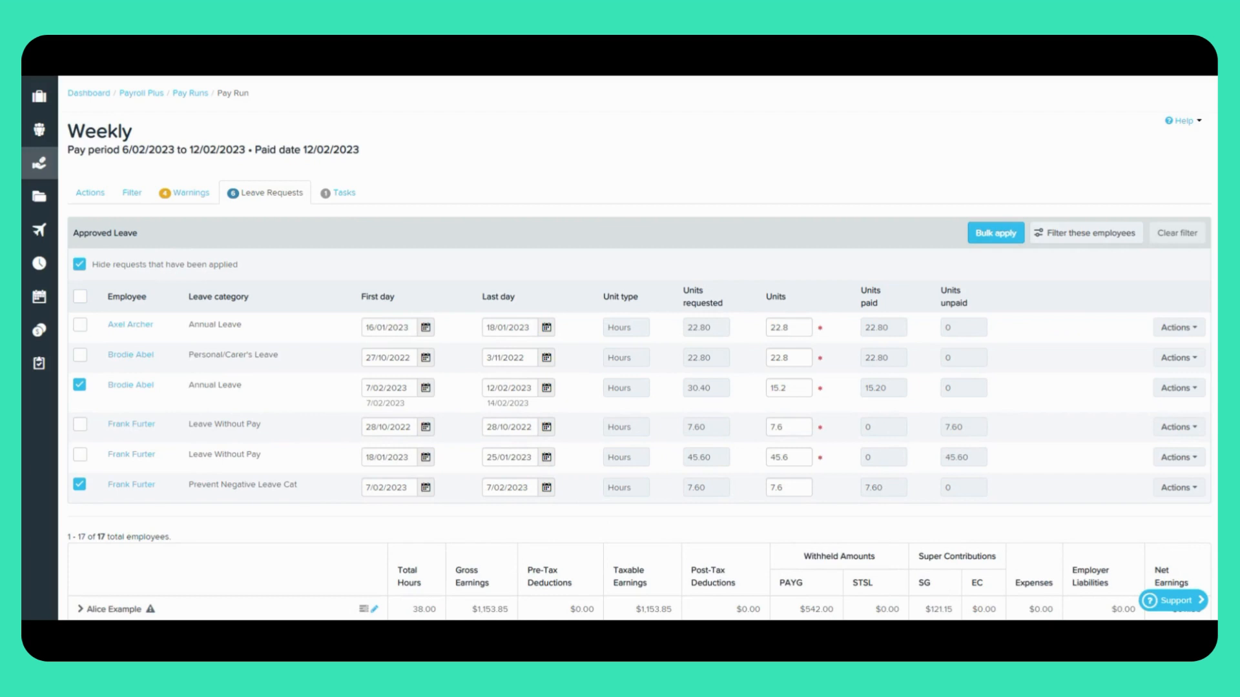
Step: Try 10 units for the Prevent Negative Leave Cat request and set the units back to 7.6
{"action": "double_click", "coordinate": [788, 488]}
{"action": "type", "text": "10"}
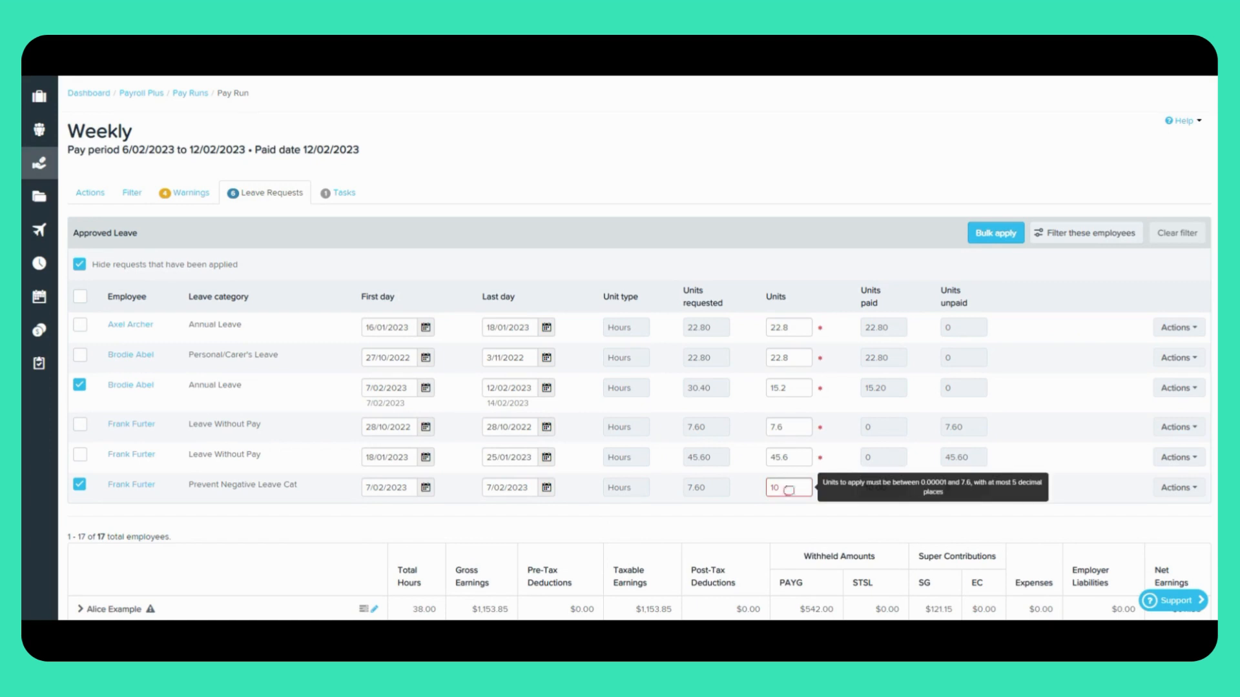
{"action": "double_click", "coordinate": [787, 488]}
{"action": "type", "text": "7.6"}
Step: Start a bulk apply of the selected leave requests and cancel it at the confirmation
{"action": "left_click", "coordinate": [995, 232]}
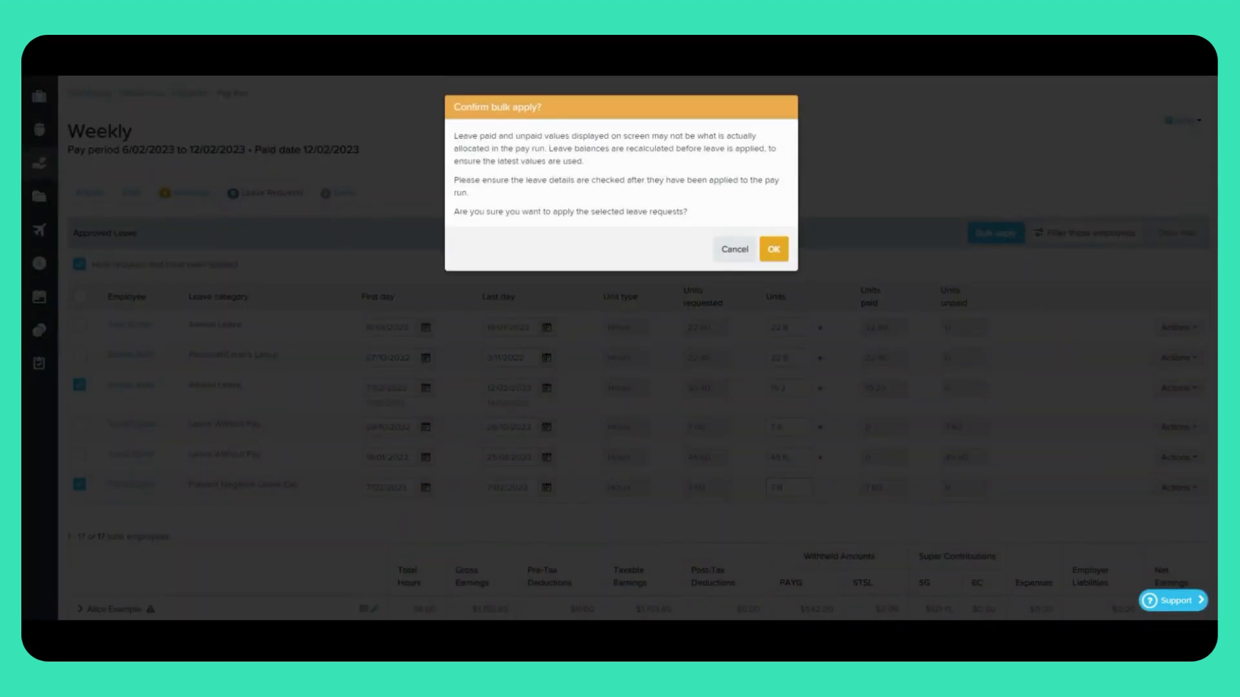
{"action": "left_click", "coordinate": [734, 250]}
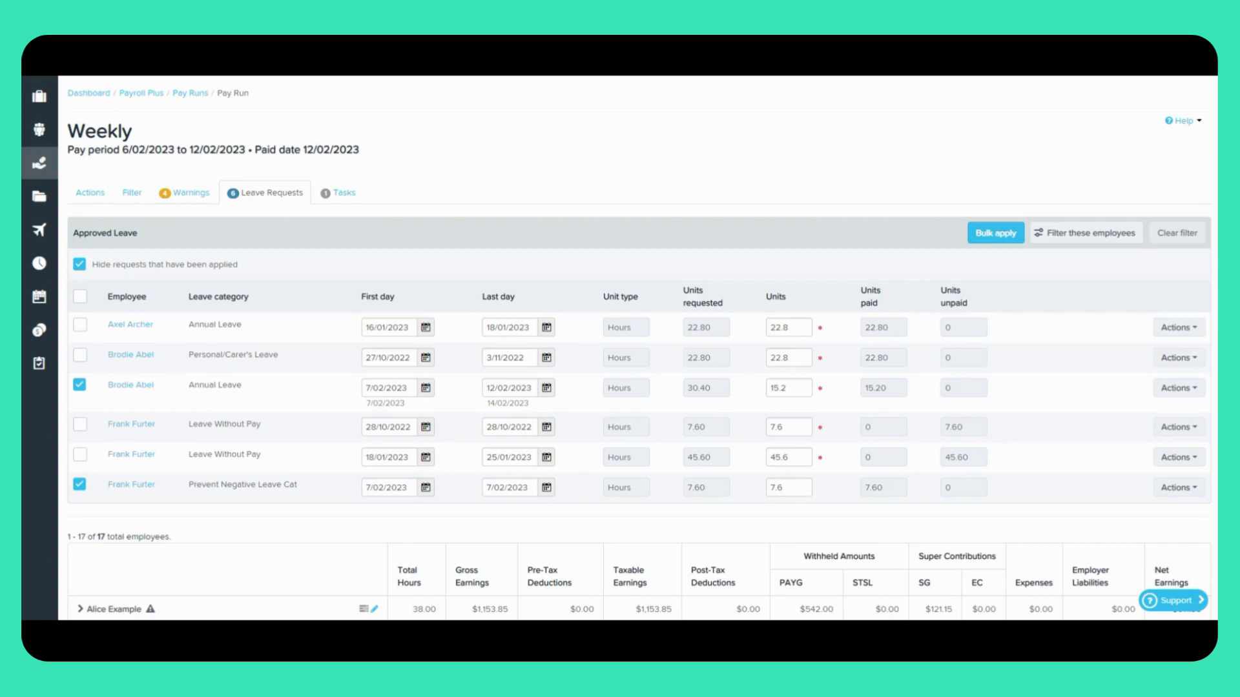
Step: Mark the annual leave request starting 16/01/2023 as applied manually and show the applied requests again
{"action": "left_click", "coordinate": [1178, 328]}
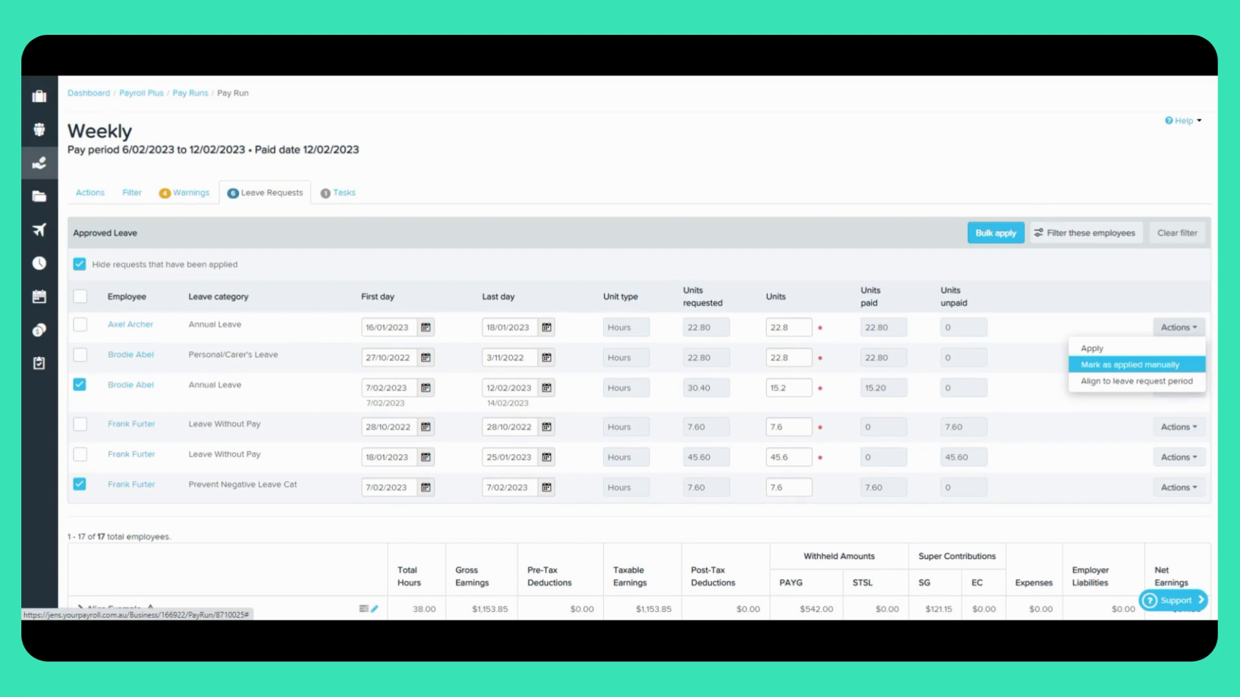
{"action": "left_click", "coordinate": [1129, 365]}
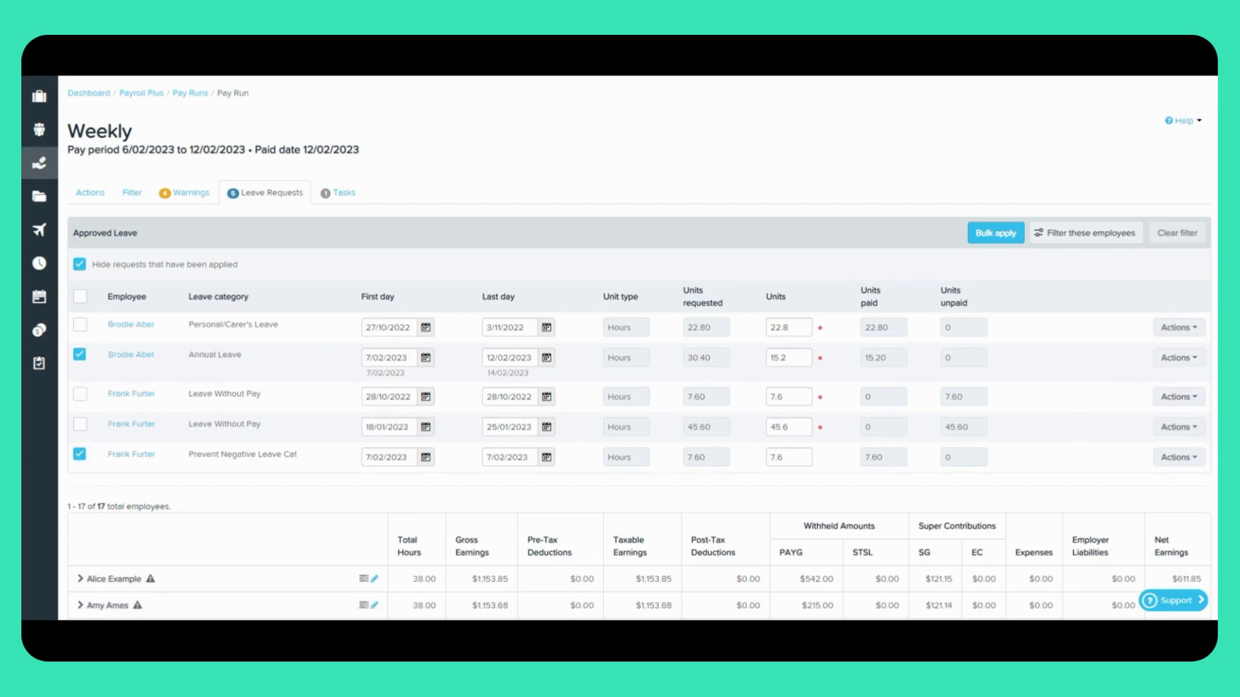
{"action": "left_click", "coordinate": [80, 264]}
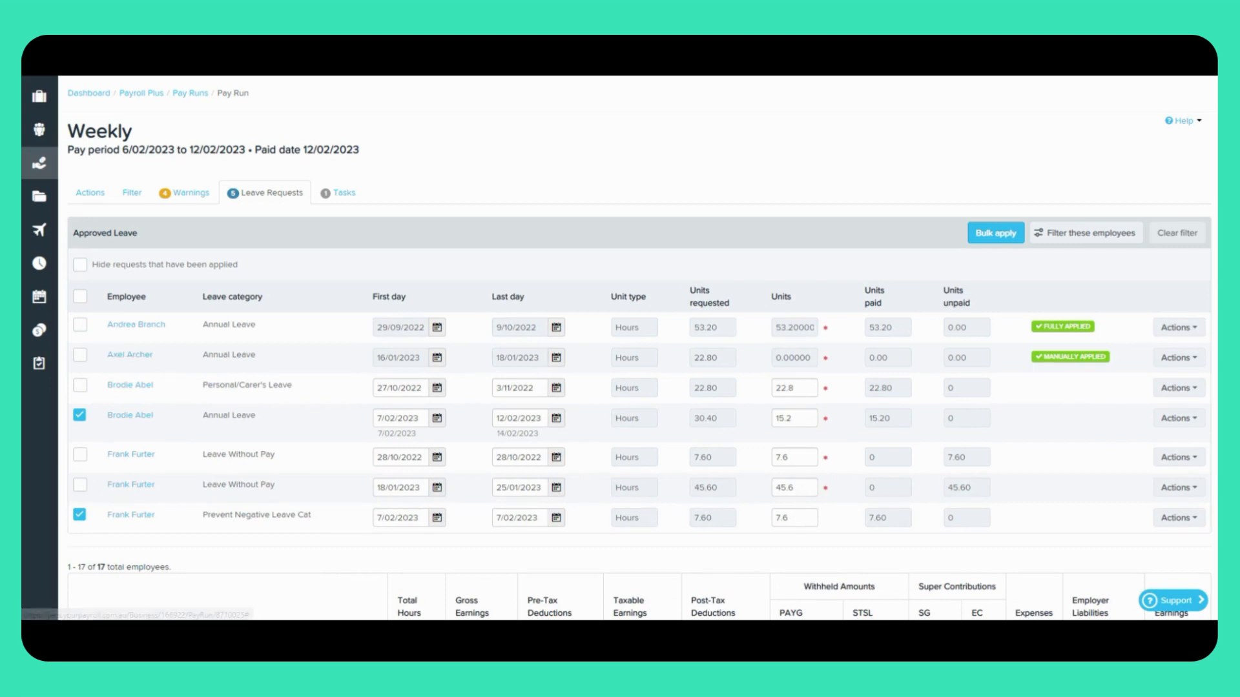
Step: Examine the earnings and leave lines in the pay run for the employee whose leave was manually applied
{"action": "left_click", "coordinate": [130, 355]}
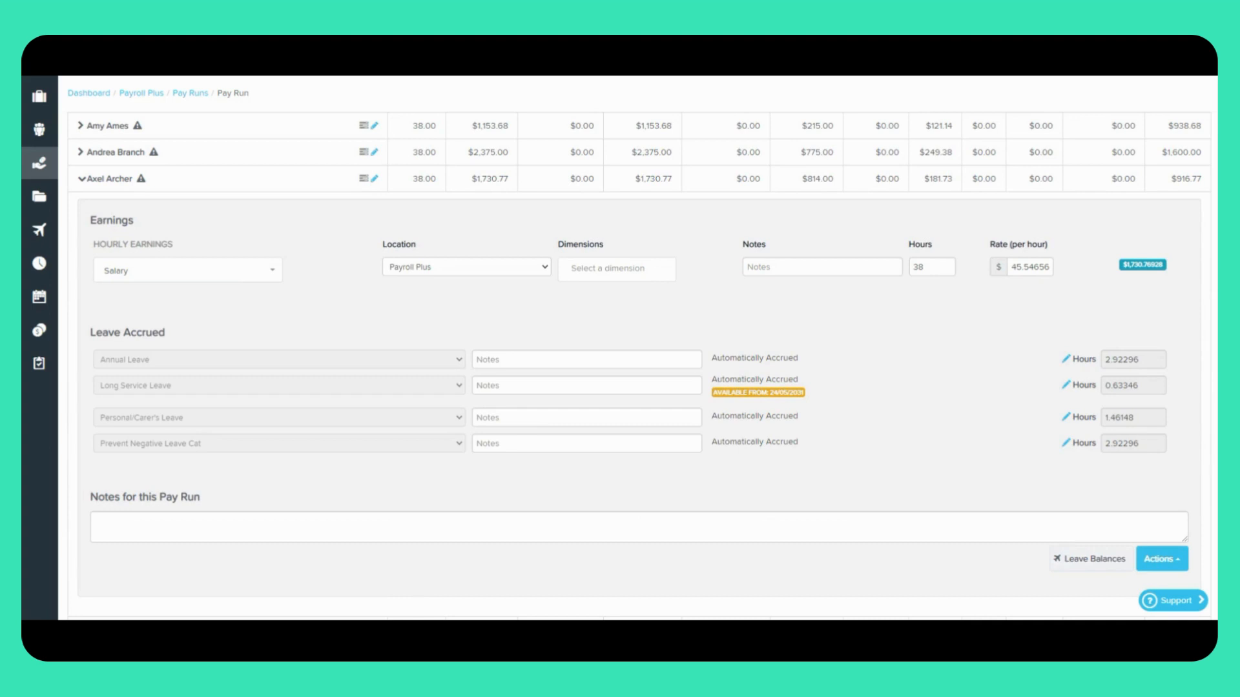
{"action": "scroll", "coordinate": [639, 349], "scroll_direction": "up", "scroll_amount": 10}
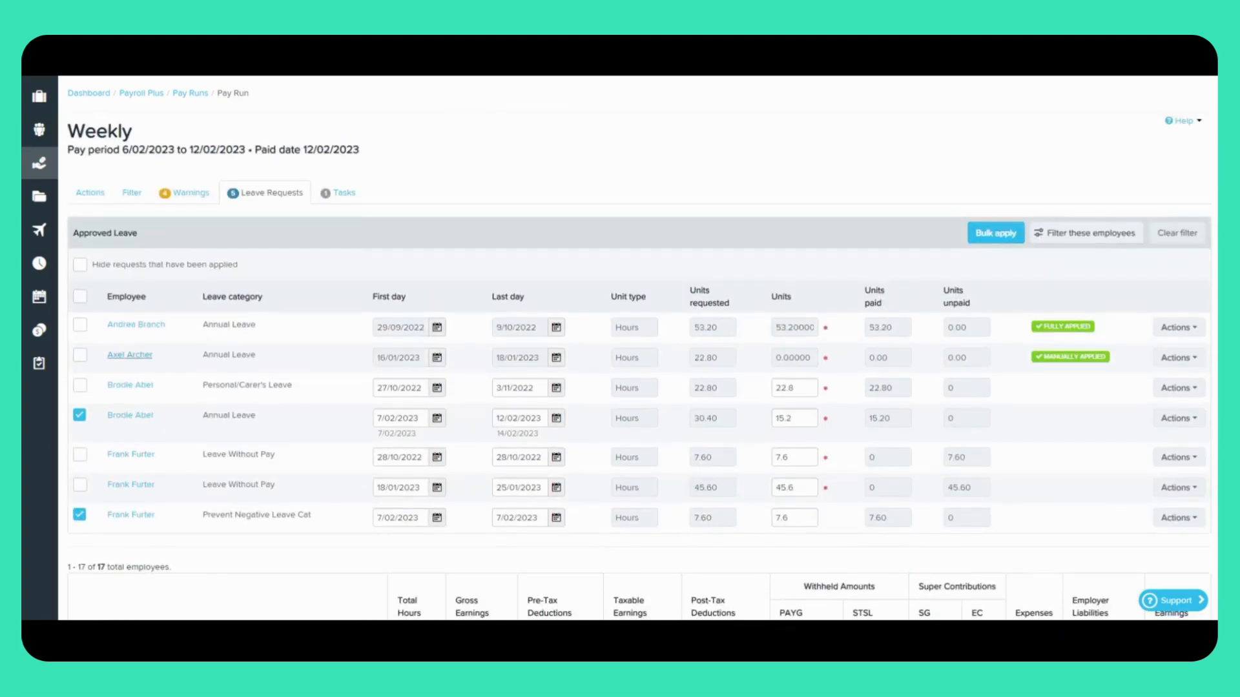
{"action": "scroll", "coordinate": [639, 348], "scroll_direction": "down", "scroll_amount": 10}
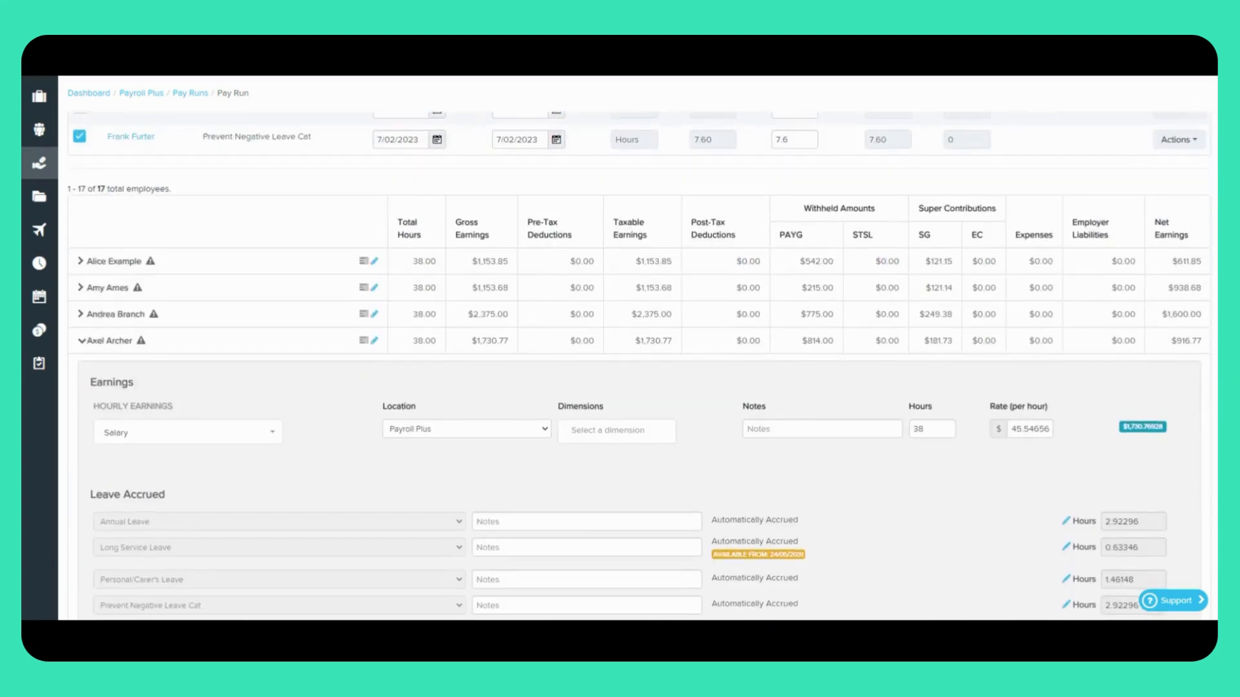
{"action": "scroll", "coordinate": [639, 349], "scroll_direction": "up", "scroll_amount": 2}
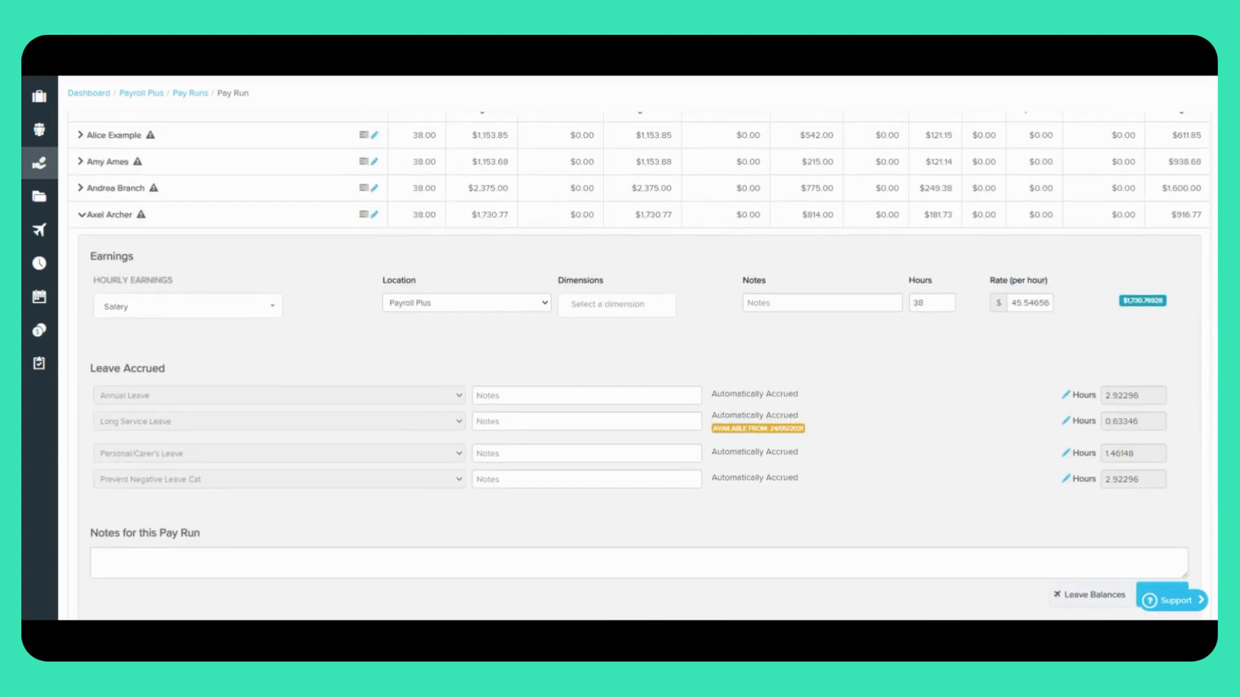
{"action": "scroll", "coordinate": [639, 349], "scroll_direction": "up", "scroll_amount": 10}
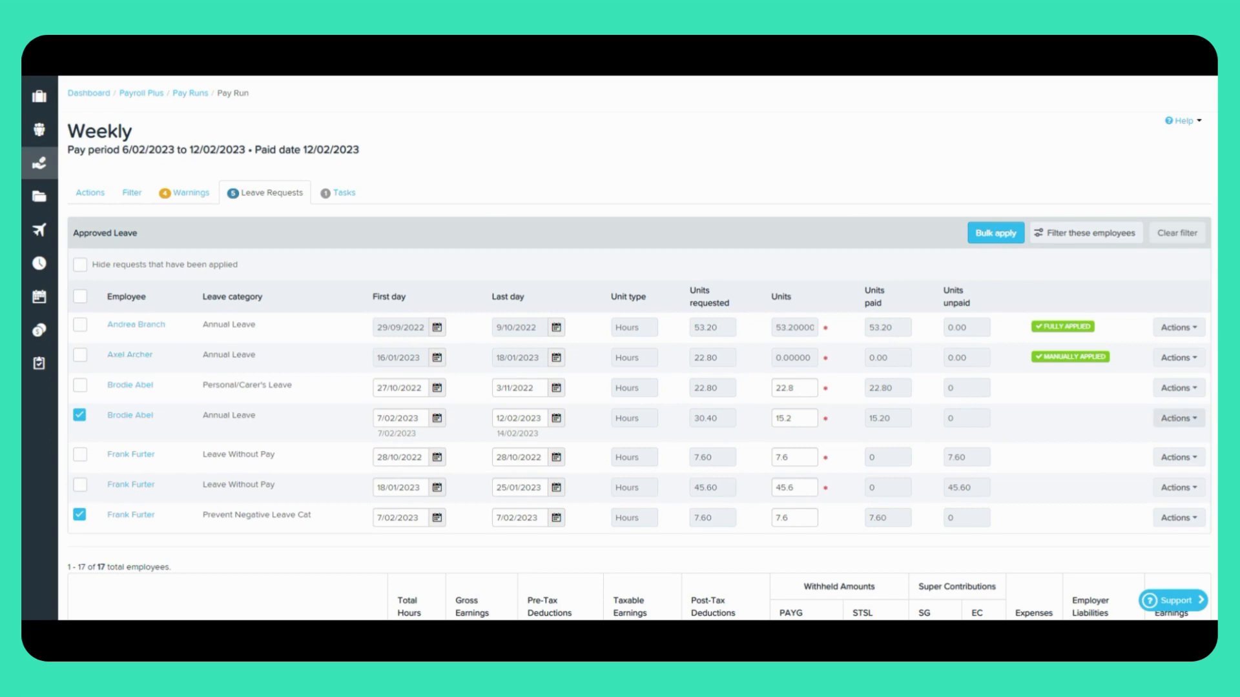
Step: Switch the 30.40-hour annual leave request to its leave request period and realign it with the current pay period
{"action": "left_click", "coordinate": [1194, 419]}
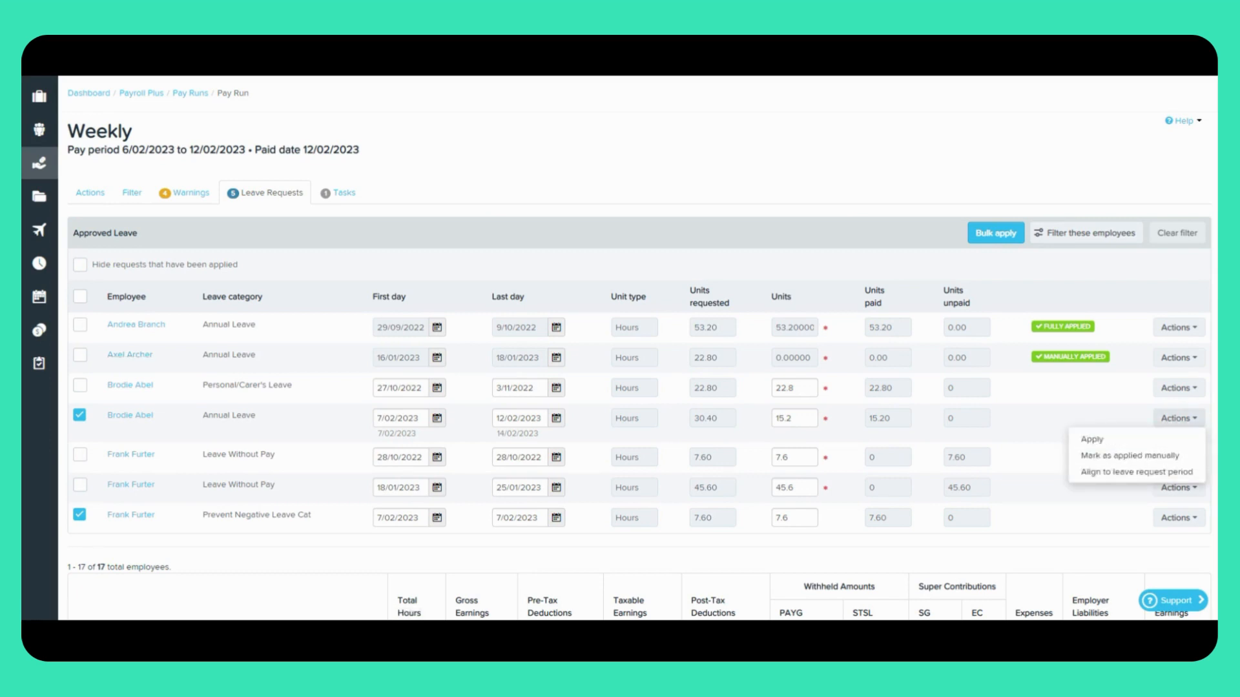
{"action": "left_click", "coordinate": [1156, 472]}
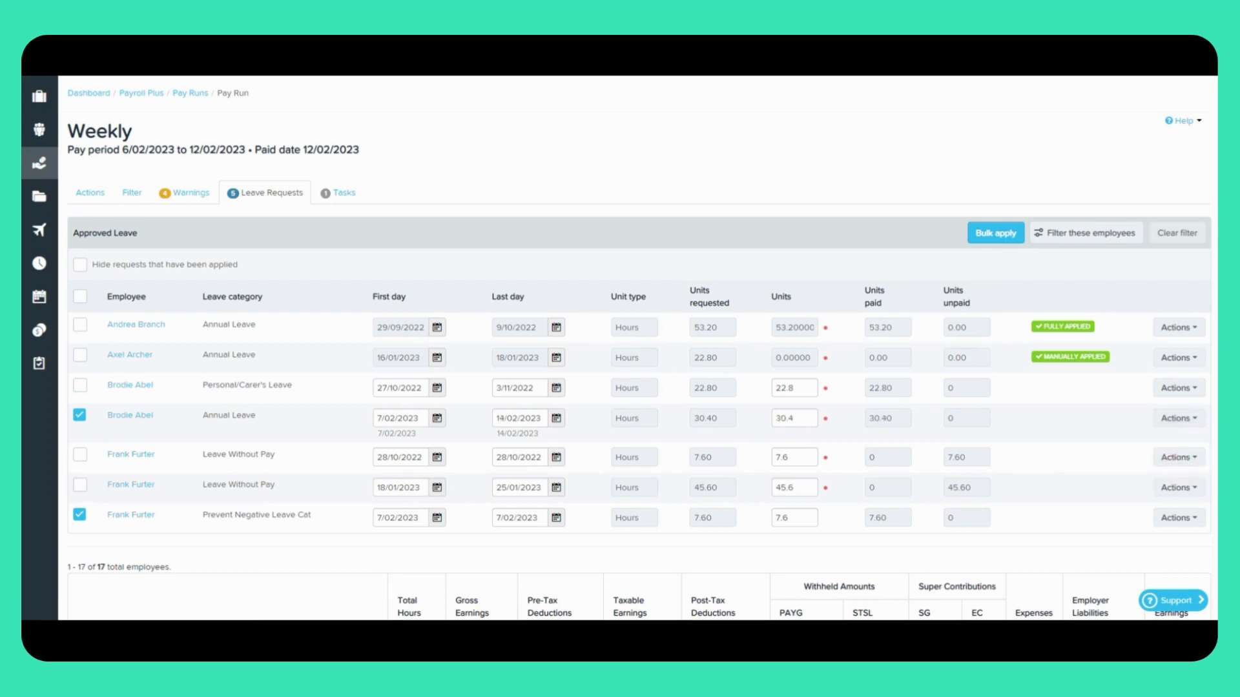
{"action": "mouse_move", "coordinate": [825, 419]}
{"action": "left_click", "coordinate": [1190, 416]}
{"action": "left_click", "coordinate": [1189, 471]}
Step: Try 10 units for the annual leave request starting 7/02/2023 and set the units back to 15.2
{"action": "double_click", "coordinate": [793, 418]}
{"action": "type", "text": "10"}
{"action": "left_click", "coordinate": [844, 421]}
{"action": "double_click", "coordinate": [800, 418]}
{"action": "type", "text": "115"}
{"action": "key", "text": "BackSpace"}
{"action": "type", "text": "5.2"}
{"action": "left_click", "coordinate": [1049, 421]}
Step: Bulk apply both Leave Without Pay requests and the Prevent Negative Leave Cat request, leaving out the annual leave request starting 7/02/2023
{"action": "left_click", "coordinate": [79, 416]}
{"action": "left_click", "coordinate": [79, 454]}
{"action": "left_click", "coordinate": [80, 485]}
{"action": "left_click", "coordinate": [996, 233]}
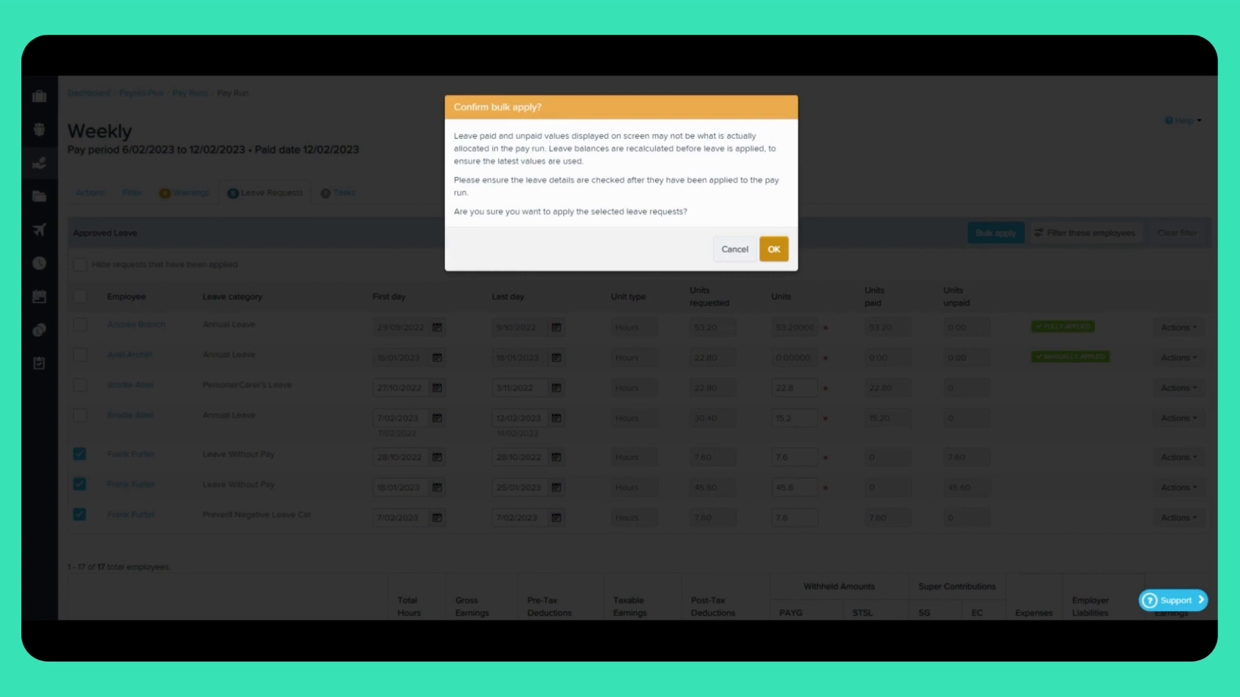
{"action": "left_click", "coordinate": [773, 249]}
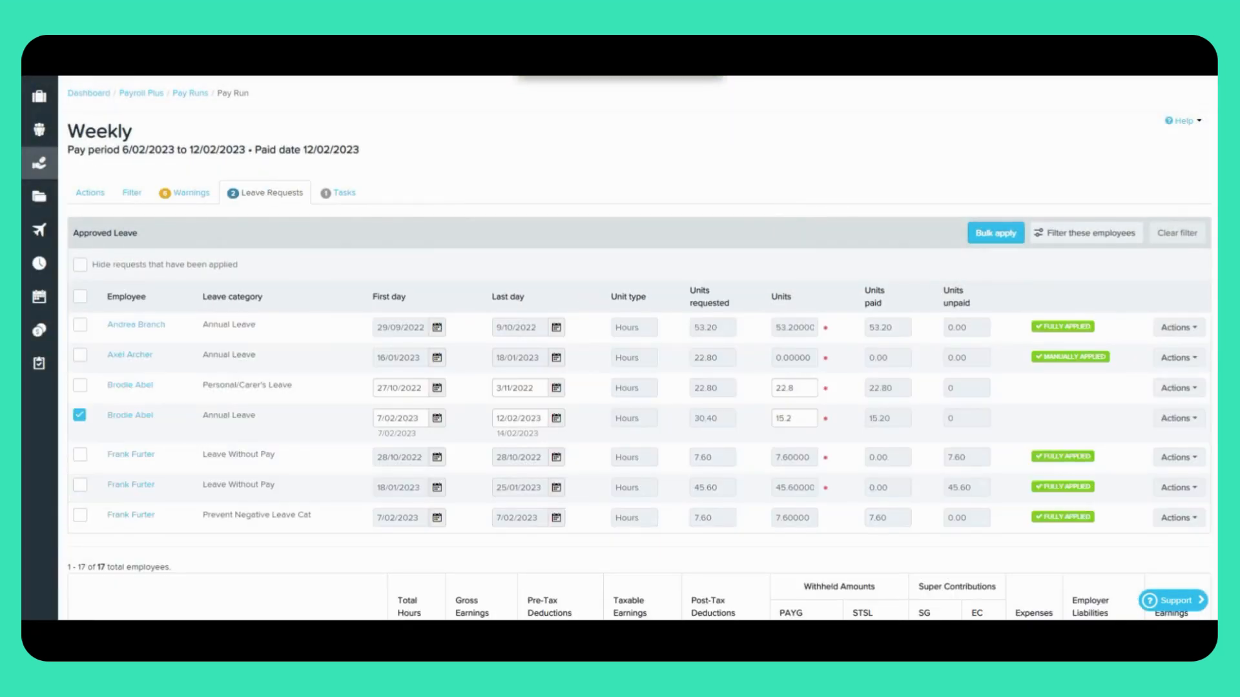
Step: Examine the pay run earnings and leave taken for the employee whose Leave Without Pay requests were bulk applied
{"action": "left_click", "coordinate": [131, 454]}
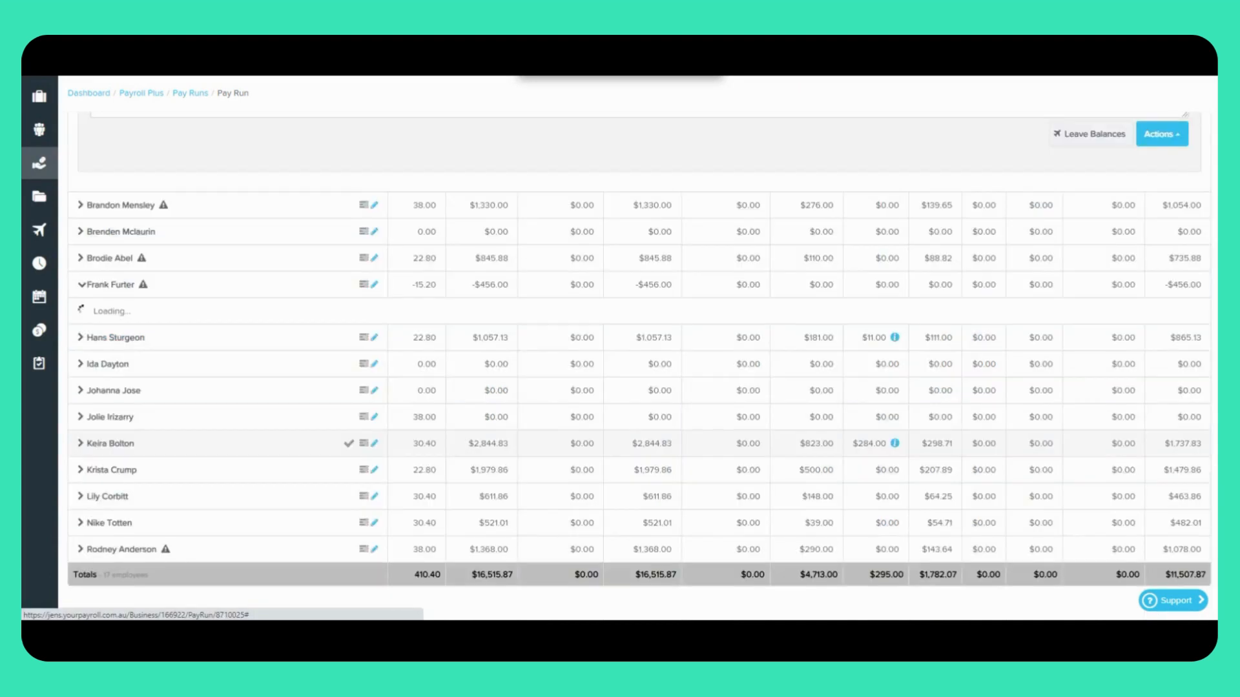
{"action": "scroll", "coordinate": [637, 366], "scroll_direction": "down", "scroll_amount": 1}
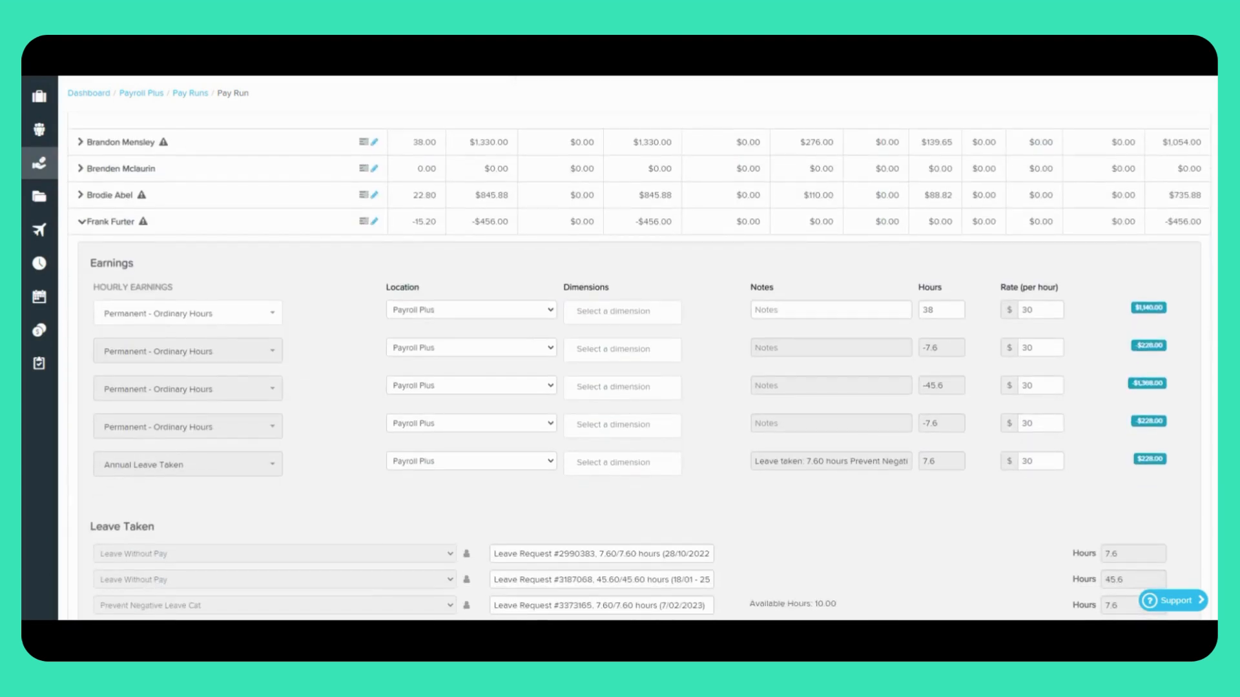